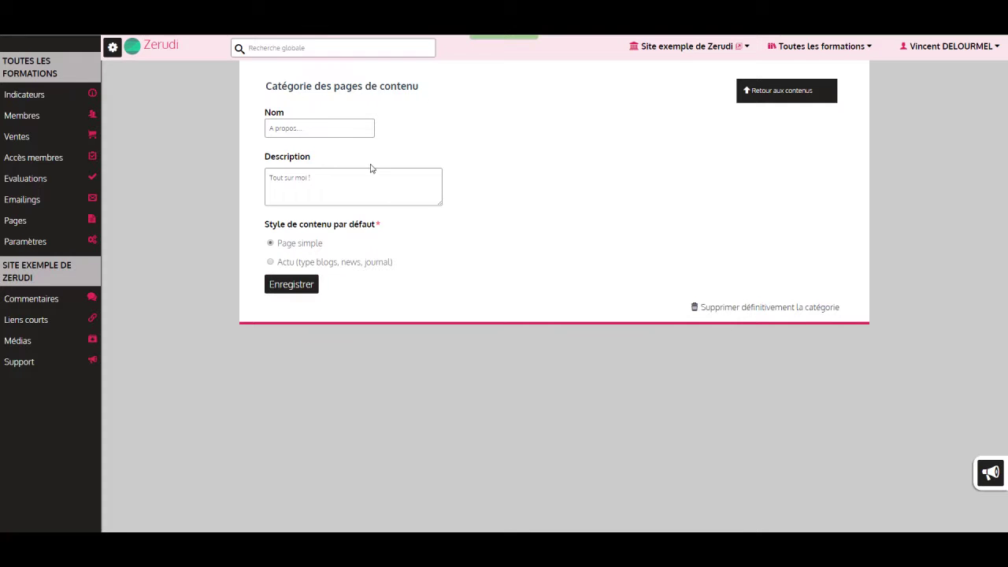
# Open the page management and review the Le blog ! category's articles and the Menu, Accueil and Pied de page zones.
pyautogui.click(57, 222)
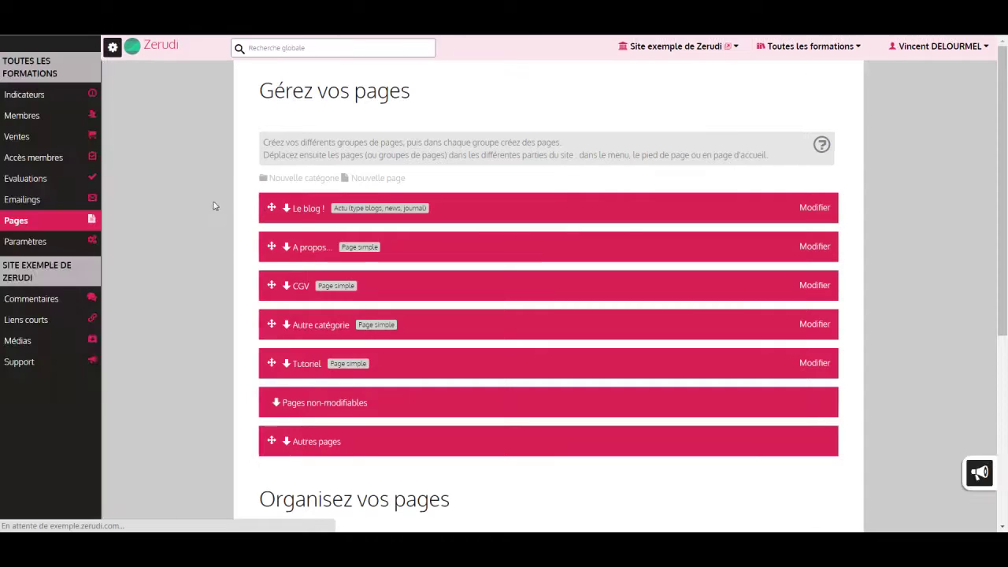
pyautogui.click(293, 213)
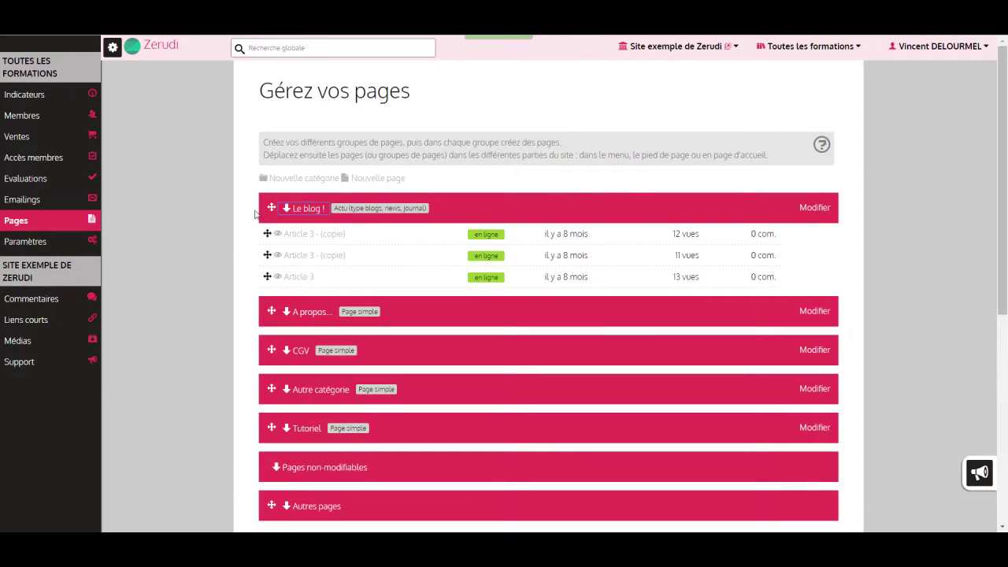
pyautogui.click(307, 214)
pyautogui.scroll(-3, 211, 214)
pyautogui.scroll(-2, 209, 214)
pyautogui.scroll(3, 210, 214)
pyautogui.scroll(-3, 209, 210)
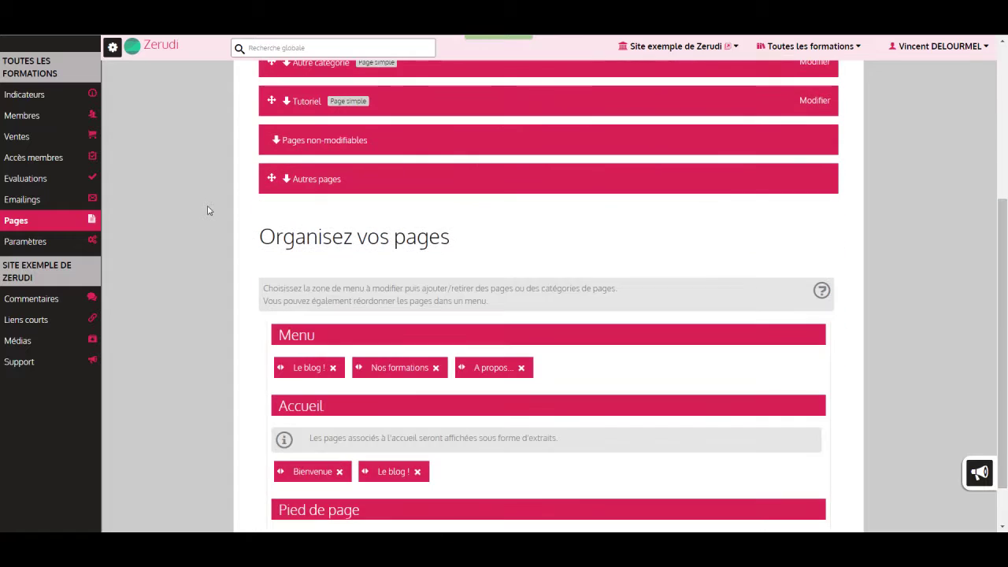
pyautogui.scroll(-1, 209, 210)
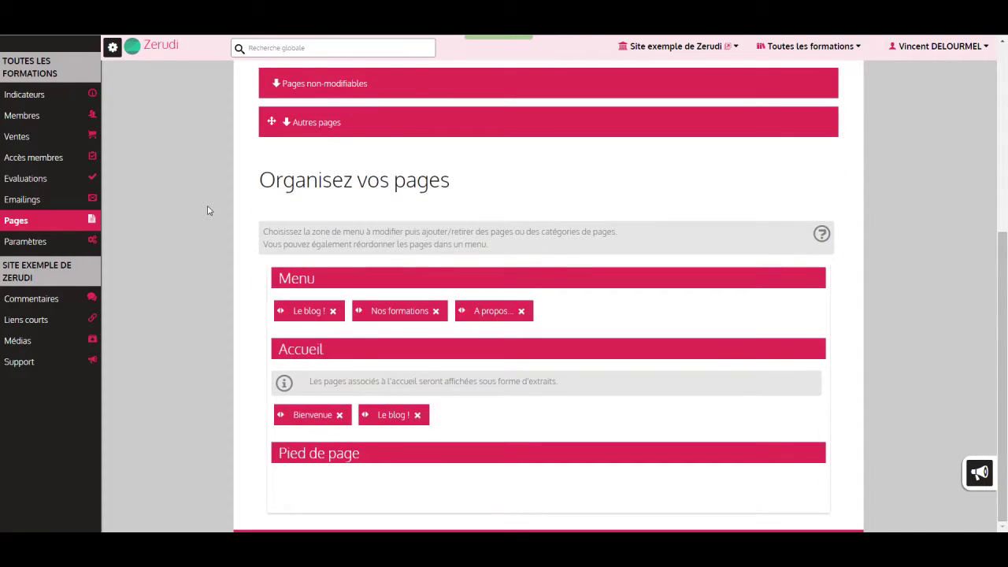
pyautogui.scroll(5, 208, 211)
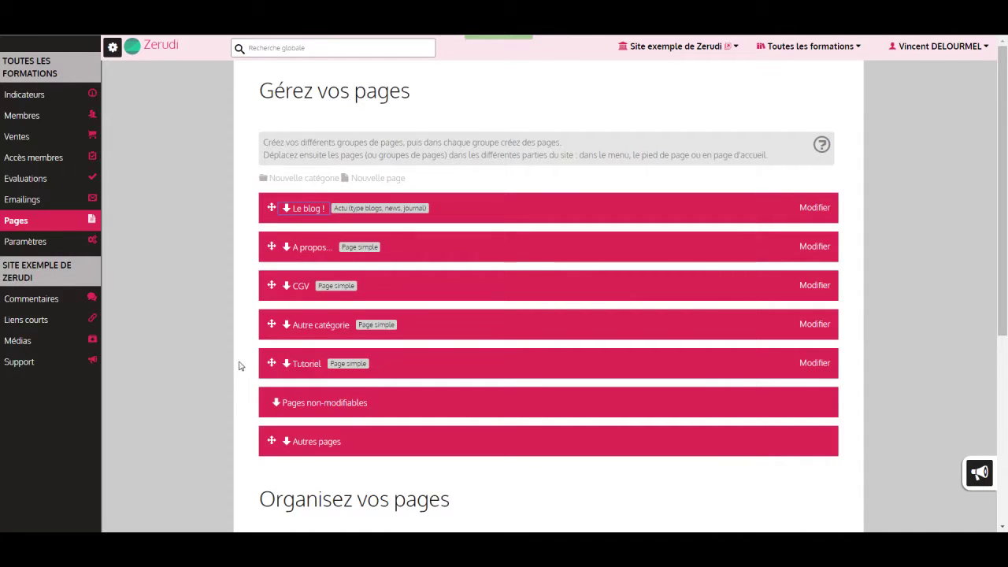
pyautogui.scroll(-1, 234, 346)
pyautogui.scroll(1, 234, 347)
# Remove all pages and categories from the Menu and Accueil zones, and view the resulting public home page.
pyautogui.click(112, 48)
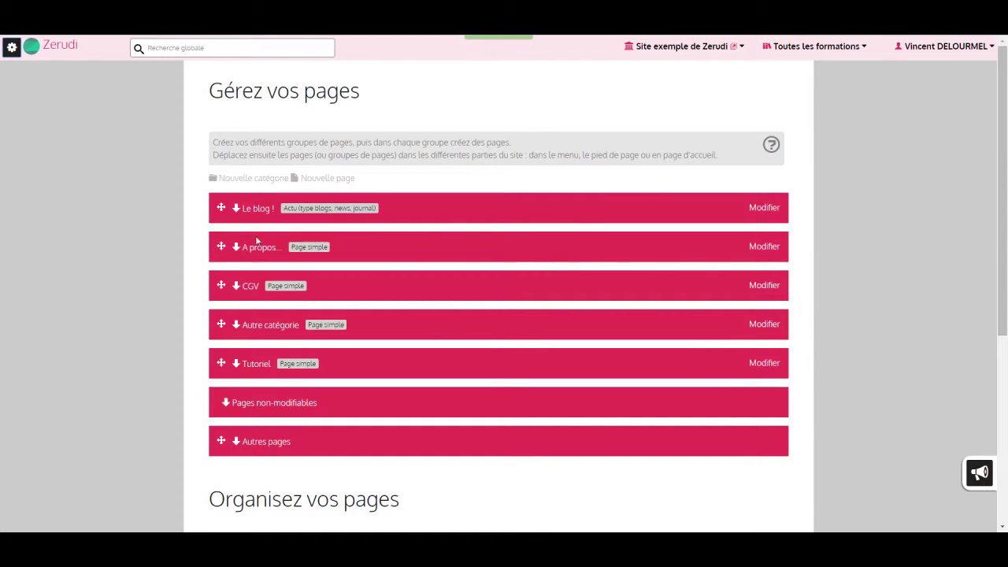
pyautogui.scroll(-4, 147, 301)
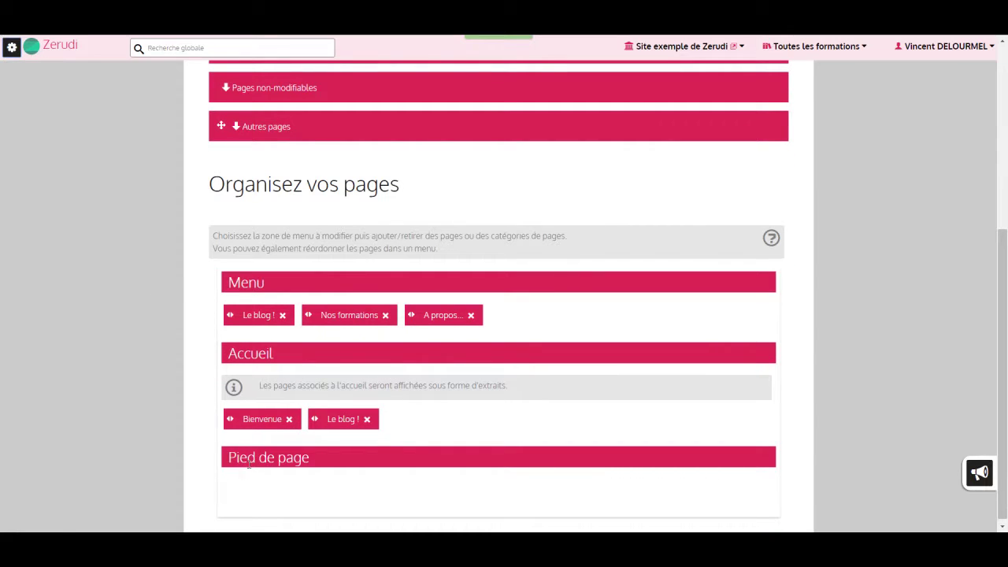
pyautogui.click(284, 317)
pyautogui.click(307, 316)
pyautogui.click(290, 316)
pyautogui.click(288, 419)
pyautogui.click(282, 419)
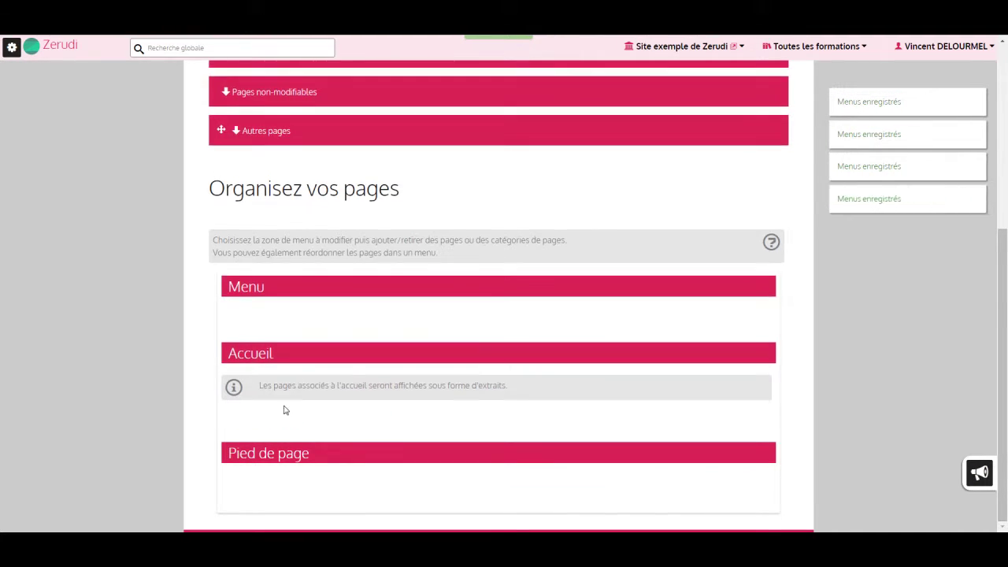
pyautogui.click(730, 46)
pyautogui.click(734, 47)
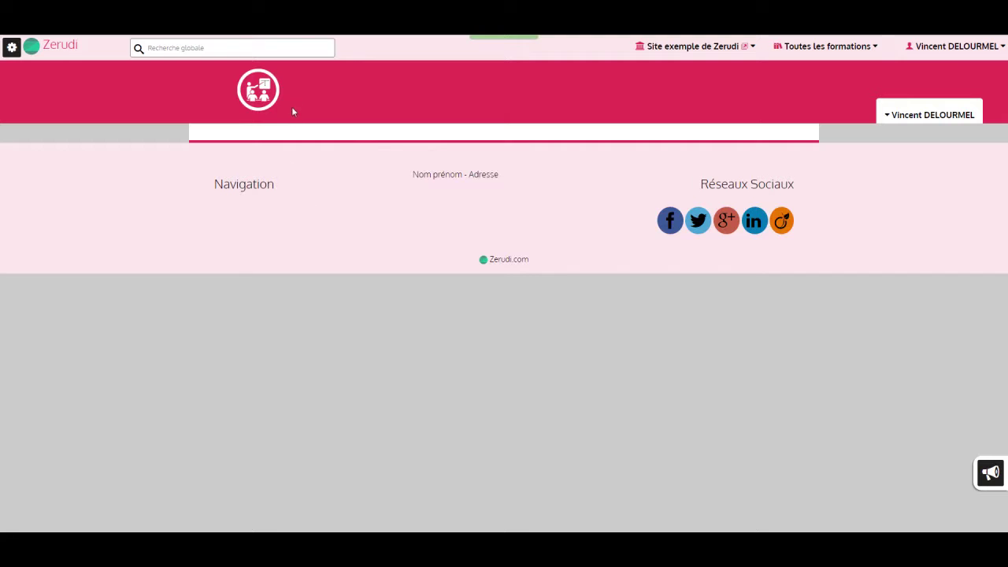
# Return to the page management and add the Le blog ! category to the Menu zone.
pyautogui.click(11, 49)
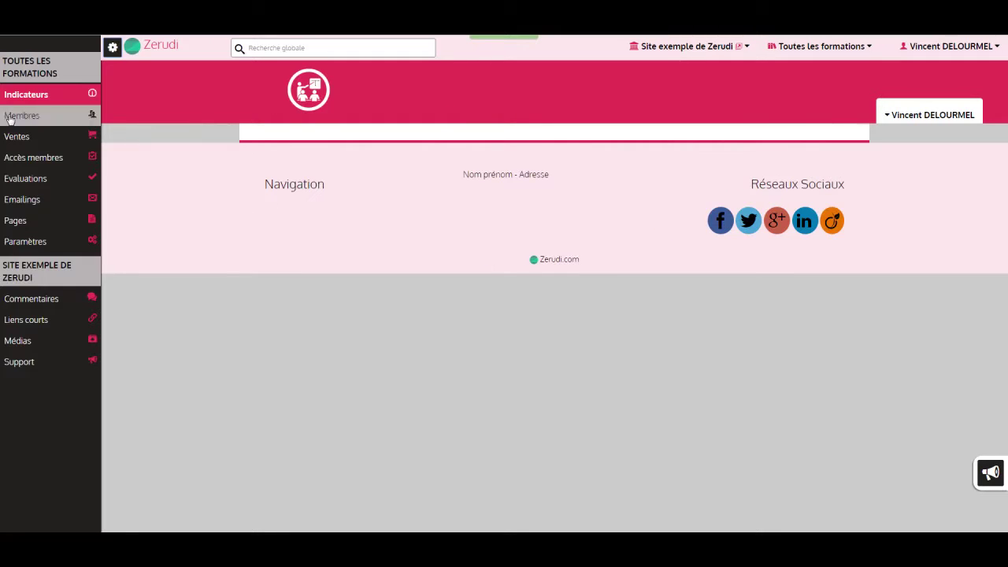
pyautogui.click(8, 221)
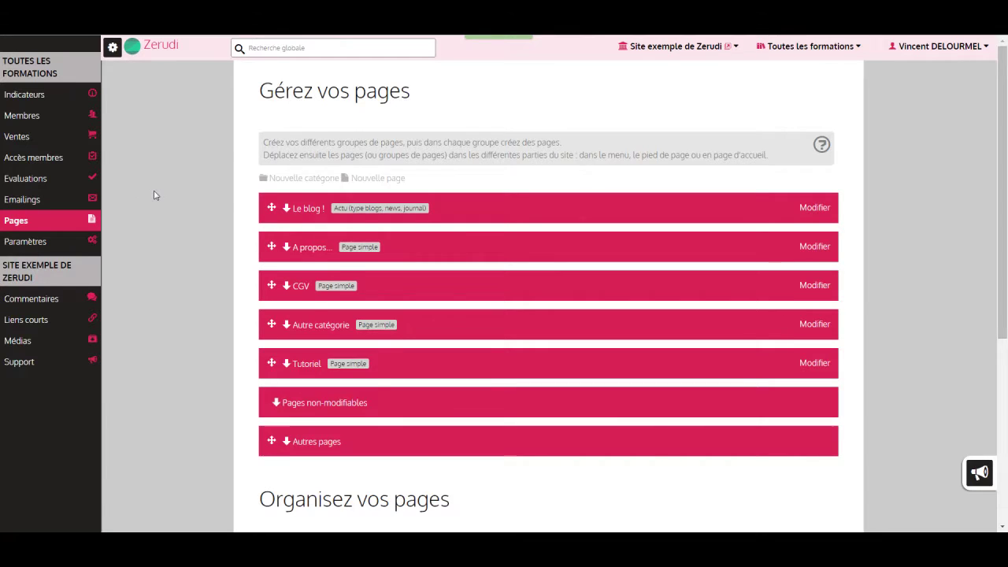
pyautogui.scroll(-1, 155, 195)
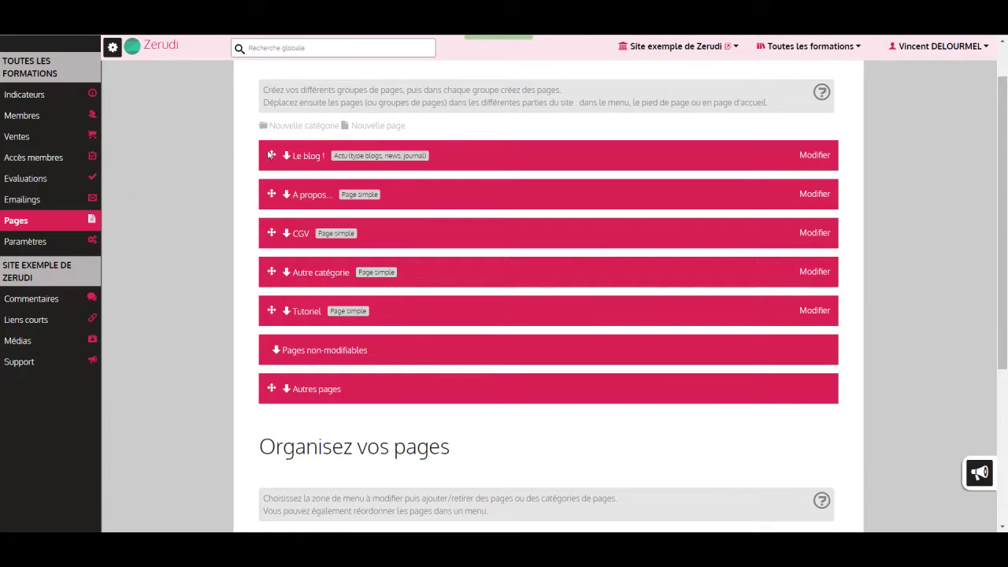
pyautogui.scroll(-1, 222, 165)
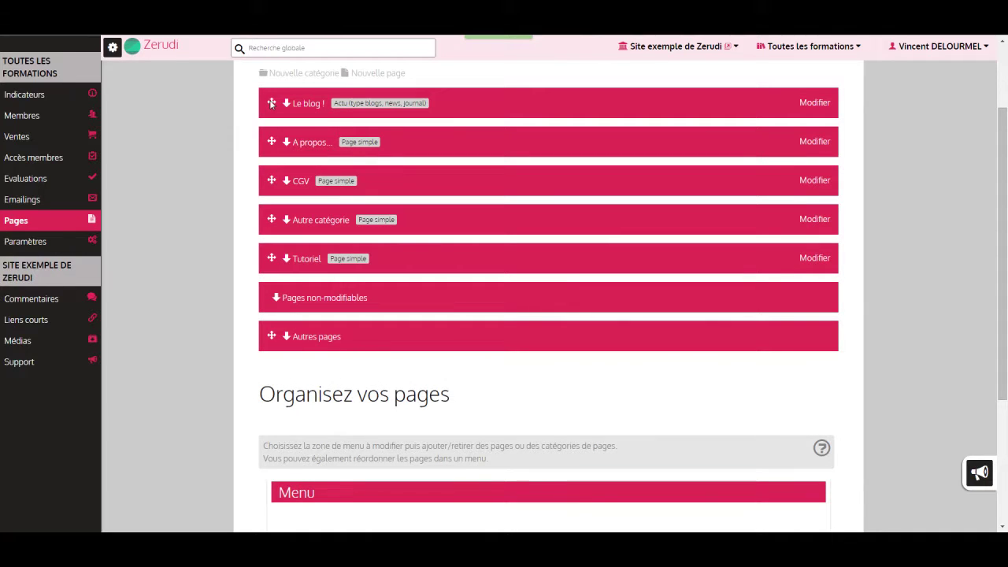
pyautogui.moveTo(271, 103); pyautogui.dragTo(284, 319)
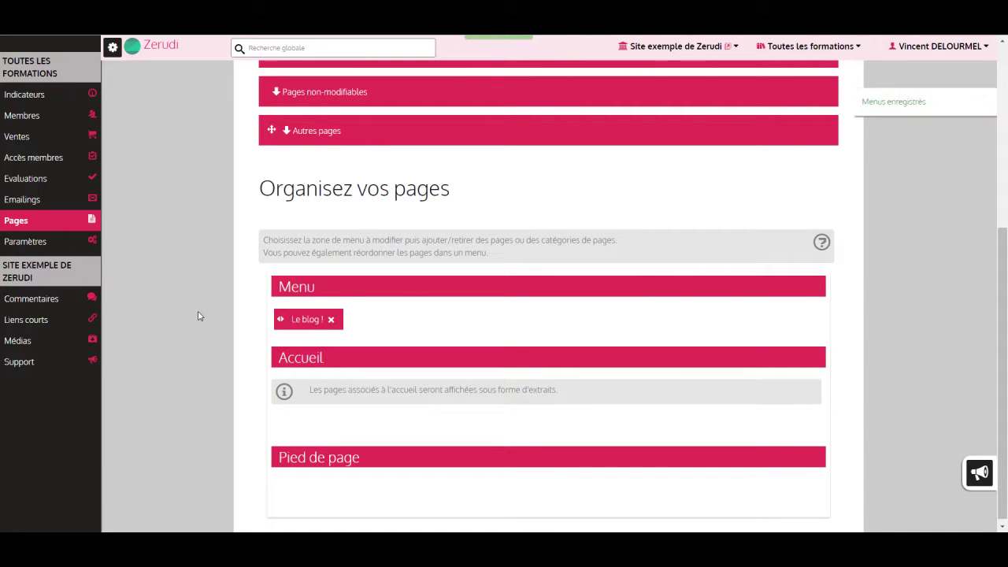
# Check the Le blog ! entry on the public site by browsing its articles, and return to the home page.
pyautogui.click(729, 47)
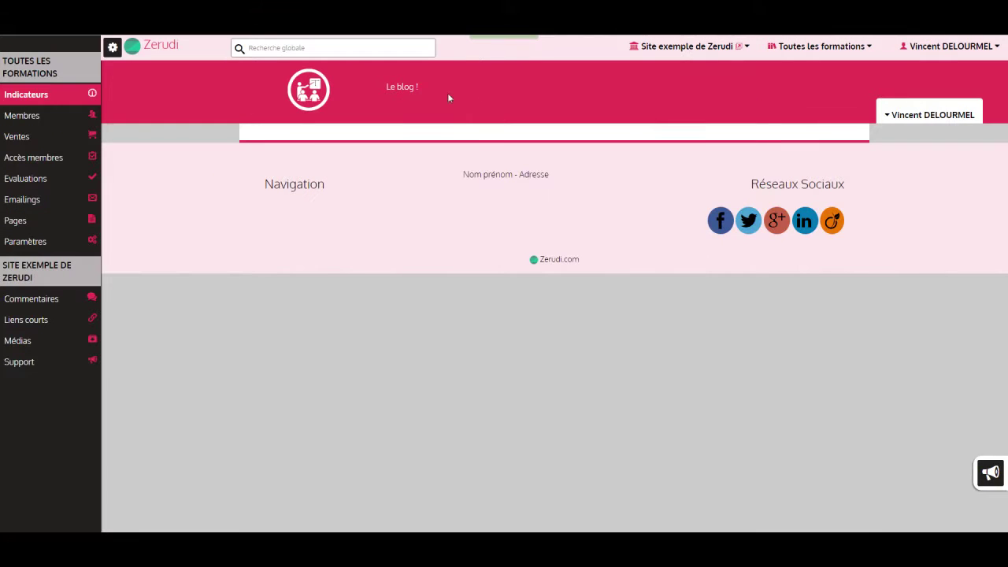
pyautogui.click(403, 89)
pyautogui.scroll(-5, 441, 236)
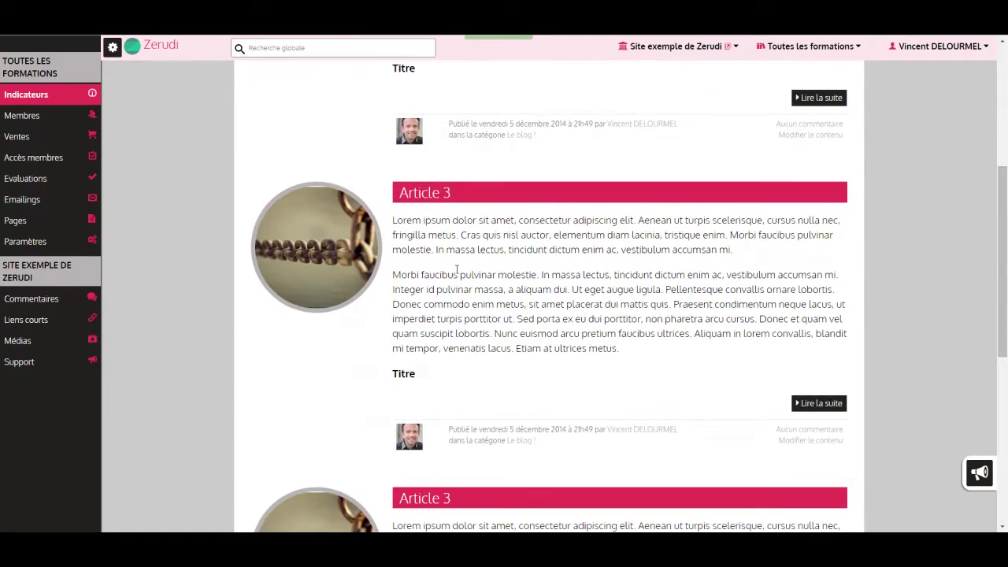
pyautogui.scroll(-6, 457, 271)
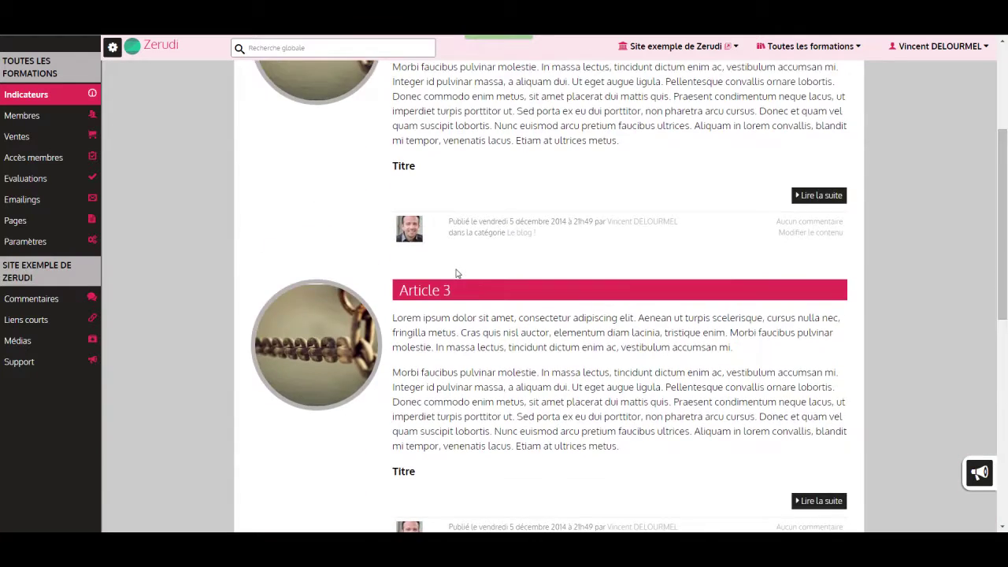
pyautogui.scroll(10, 456, 273)
pyautogui.click(303, 96)
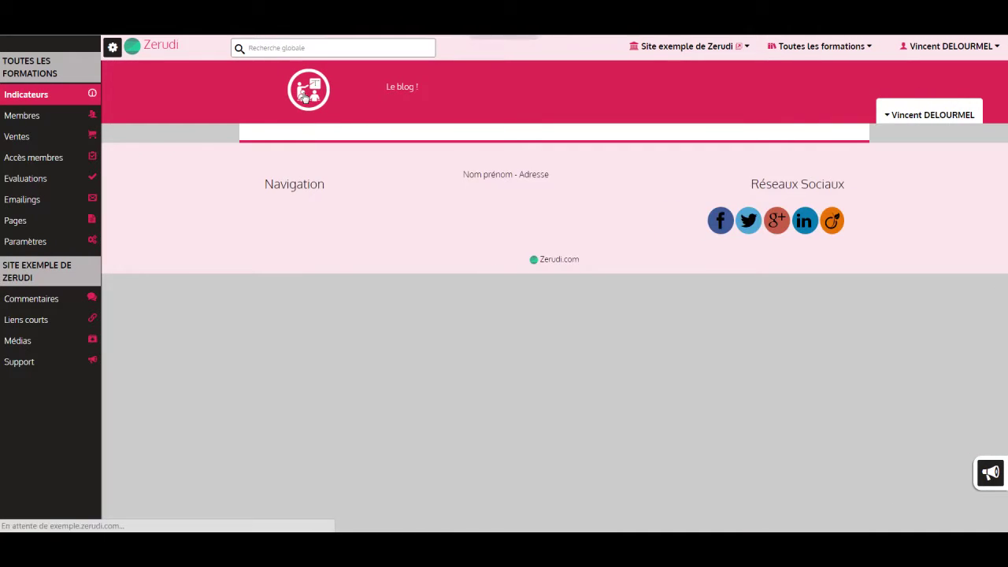
# In the page management, add the A propos... page from Autres pages to the Menu zone after Le blog !
pyautogui.click(14, 224)
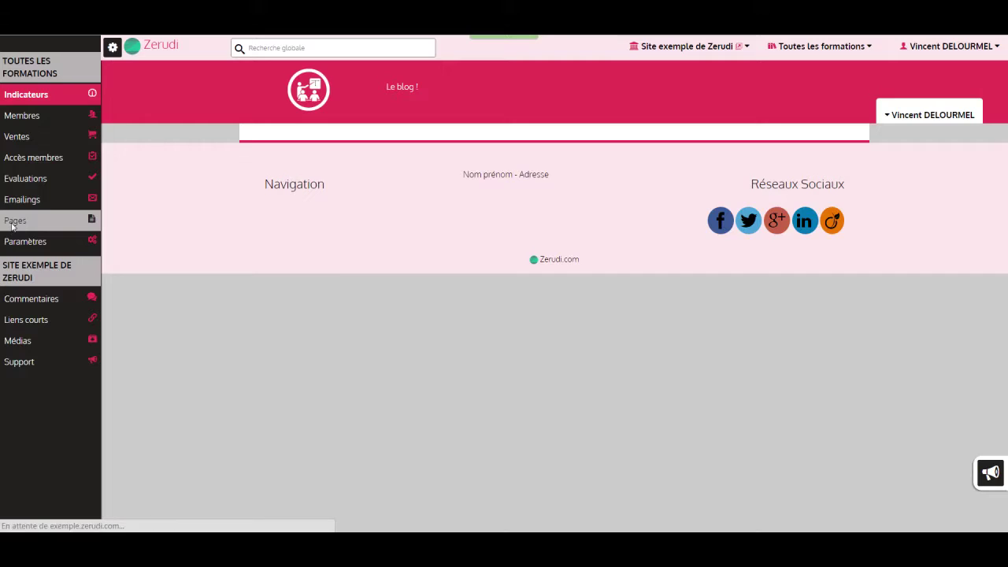
pyautogui.scroll(-2, 143, 281)
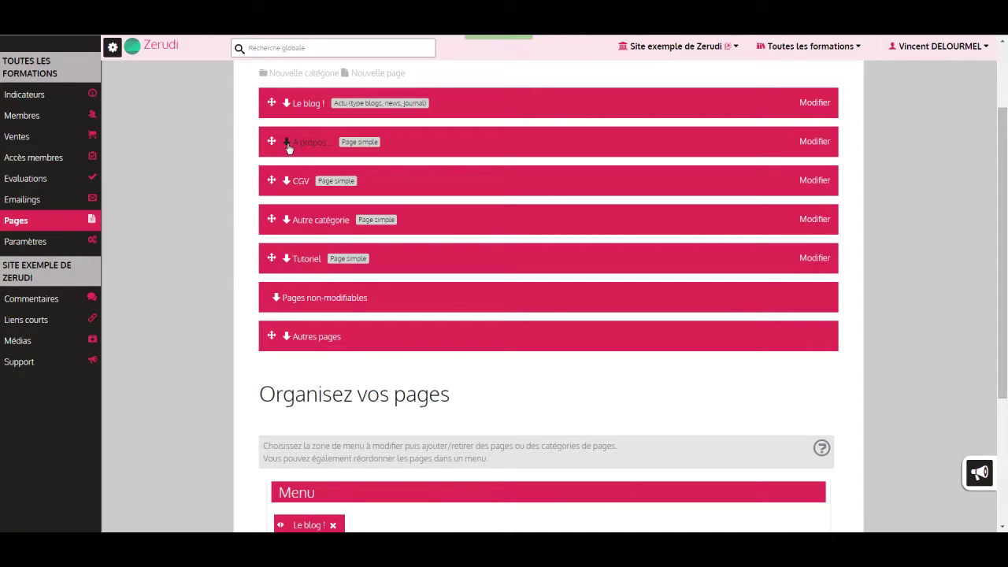
pyautogui.click(290, 336)
pyautogui.scroll(-3, 207, 335)
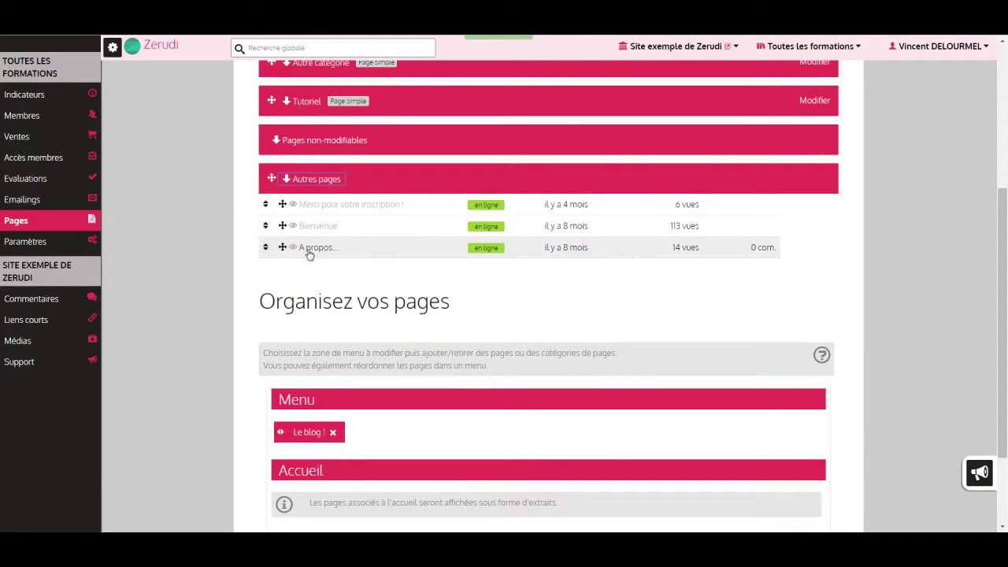
pyautogui.scroll(-2, 167, 260)
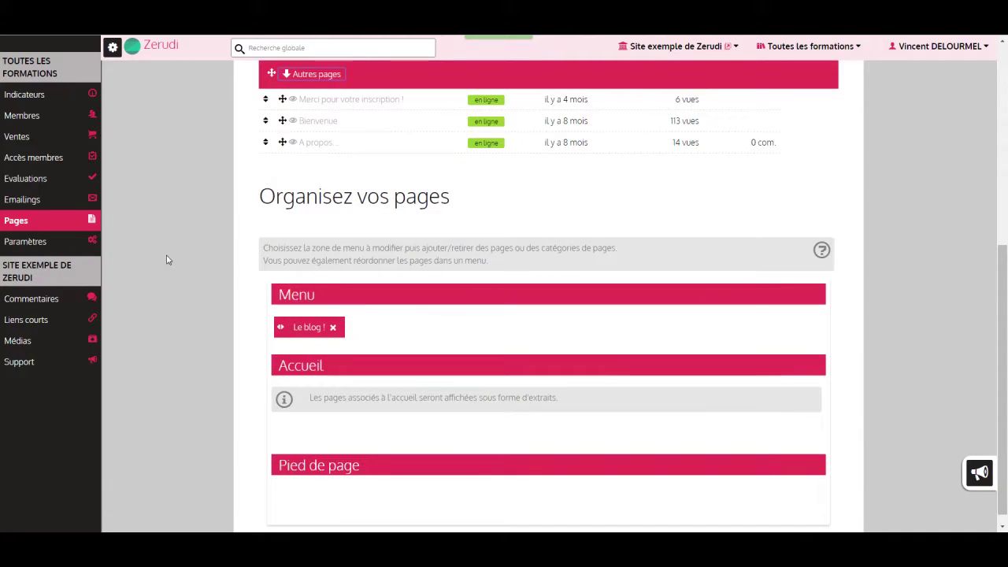
pyautogui.moveTo(283, 147); pyautogui.dragTo(371, 329)
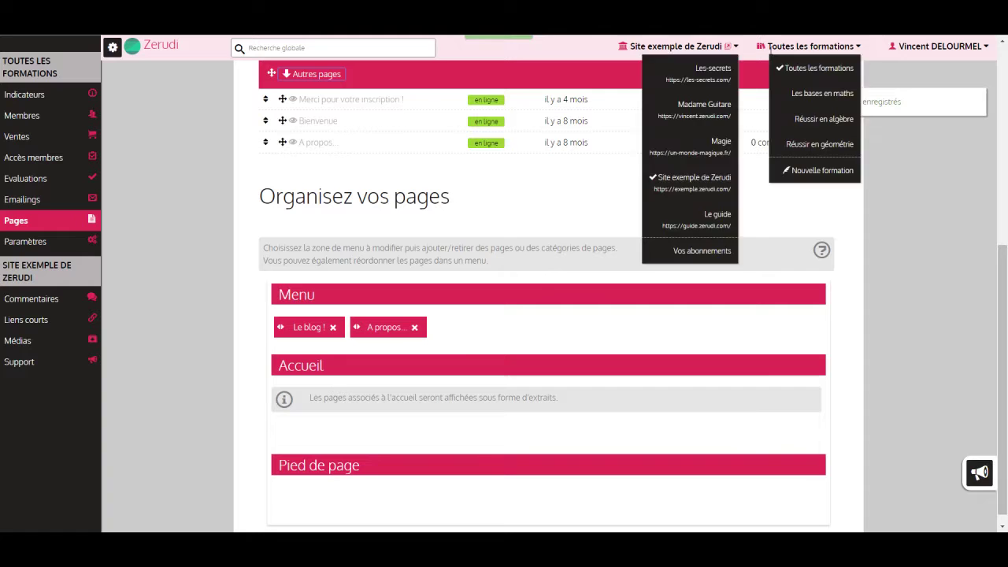
# View the public site and look through the Le blog ! and A propos... pages from its menu.
pyautogui.click(729, 48)
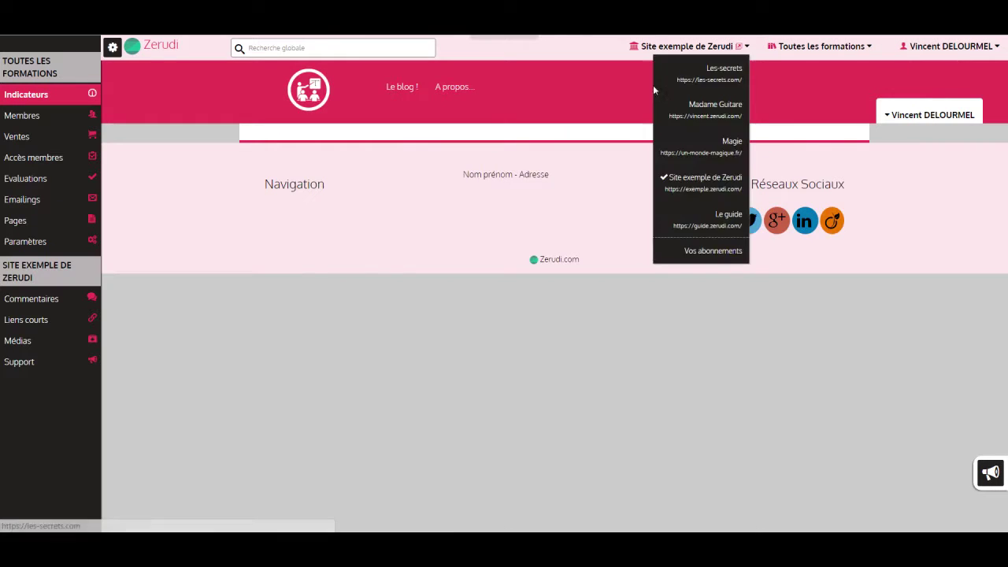
pyautogui.click(404, 91)
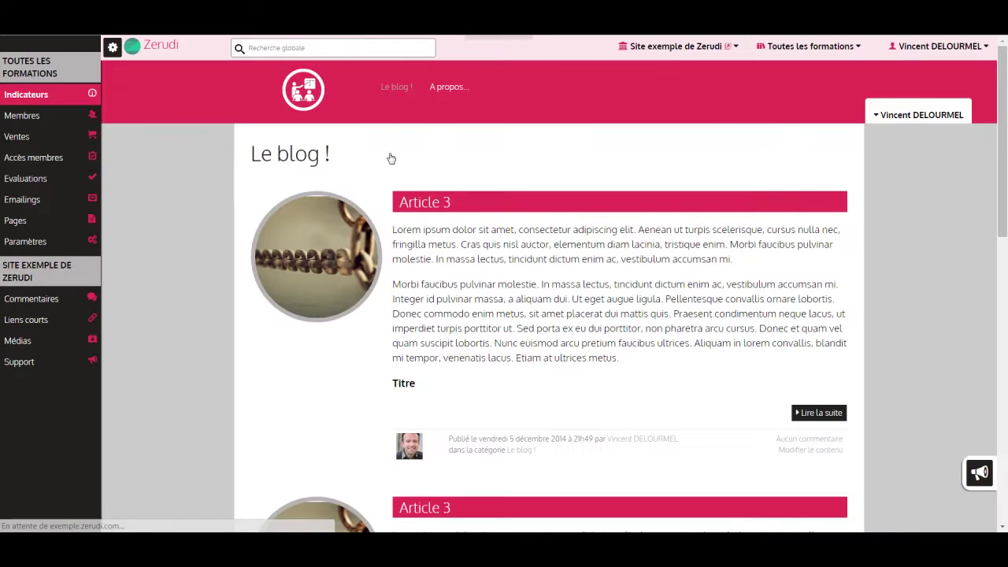
pyautogui.scroll(-3, 560, 139)
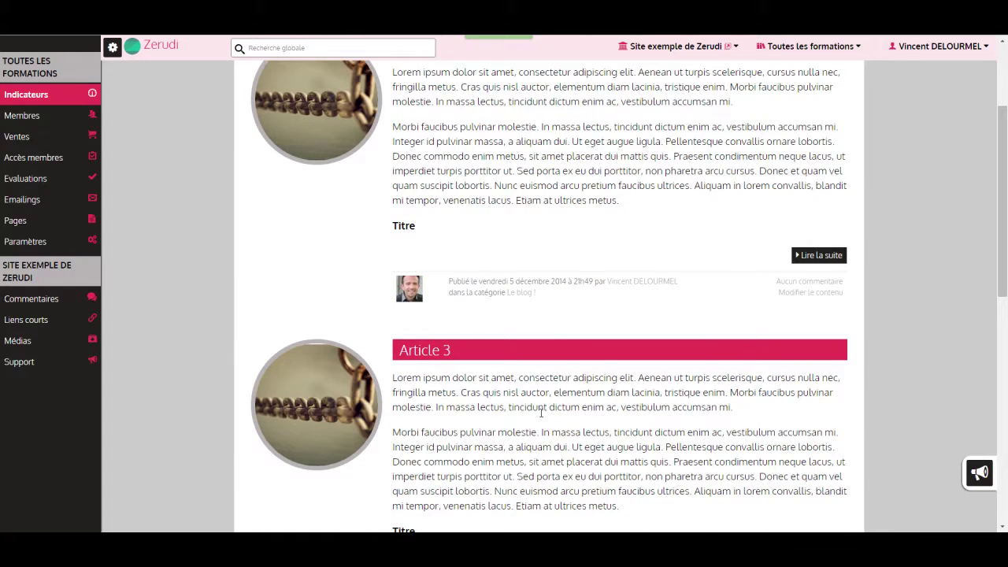
pyautogui.scroll(3, 541, 413)
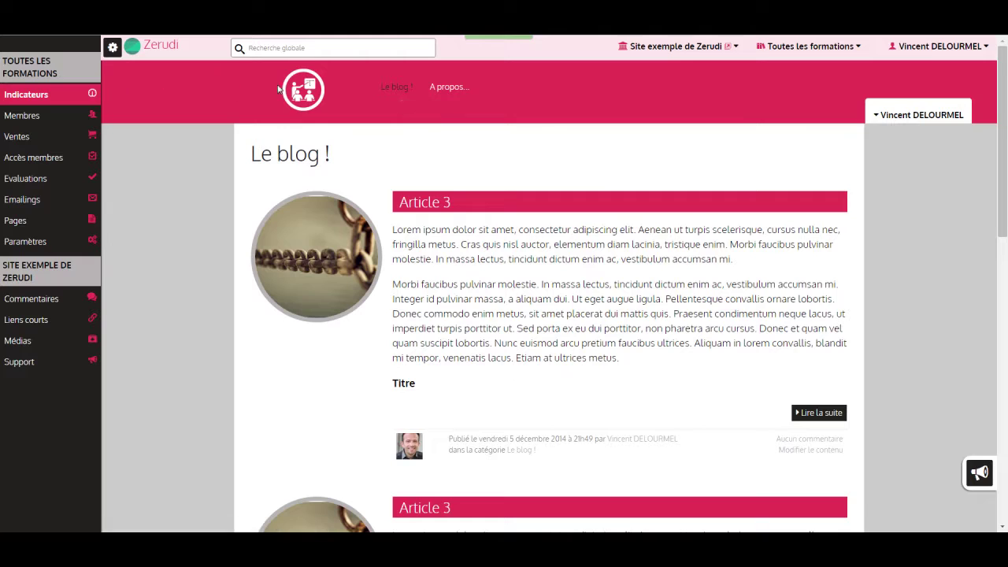
pyautogui.click(442, 92)
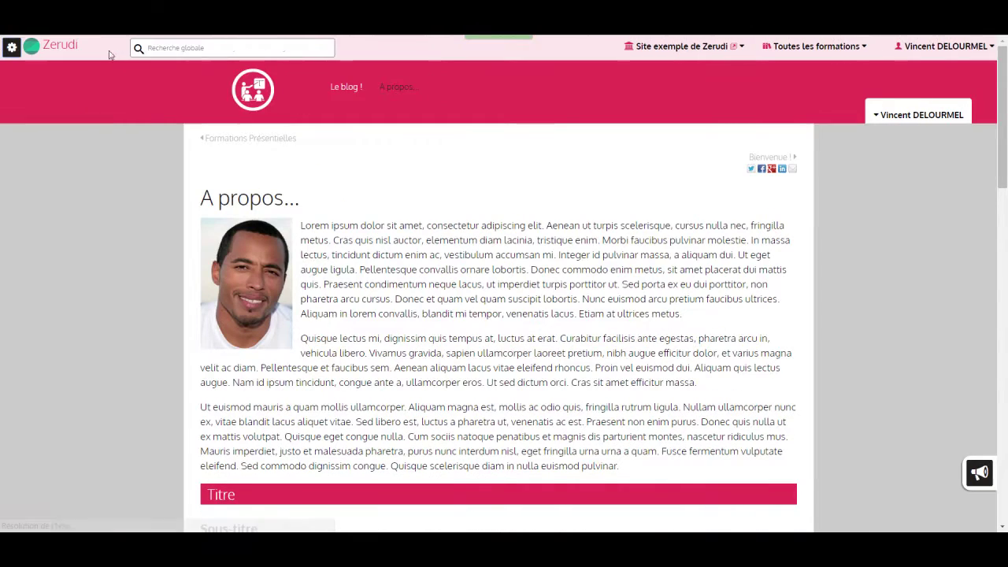
pyautogui.scroll(-10, 114, 215)
pyautogui.scroll(-3, 114, 214)
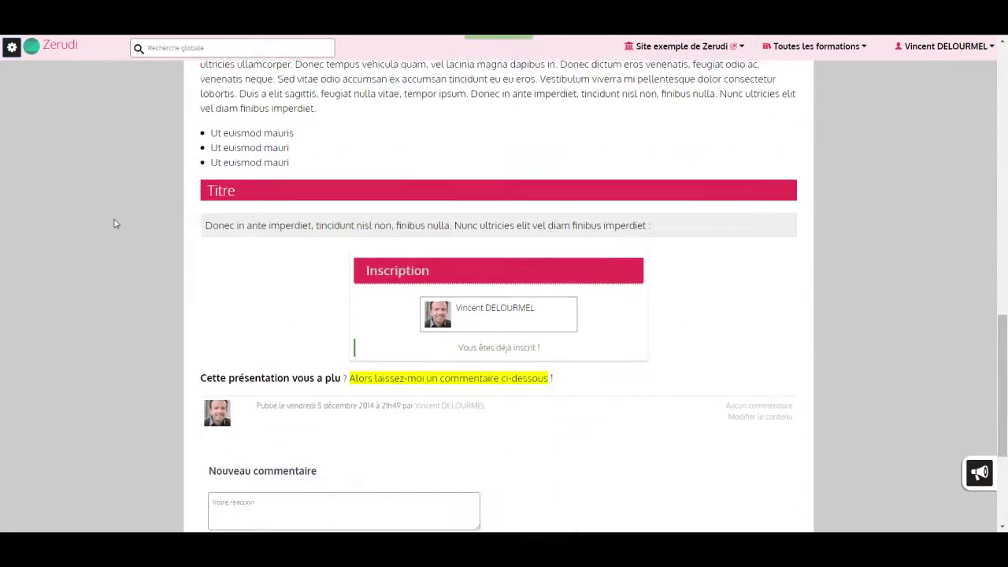
pyautogui.scroll(15, 112, 224)
# In the page management, add Article 3 from the Le blog ! category to the Menu zone after A propos....
pyautogui.moveTo(12, 49)
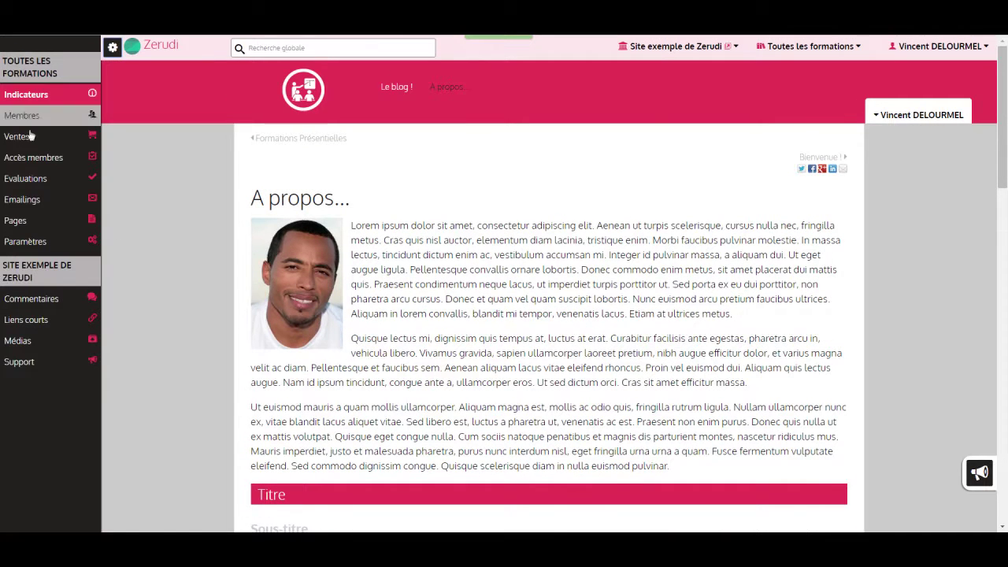
pyautogui.click(23, 219)
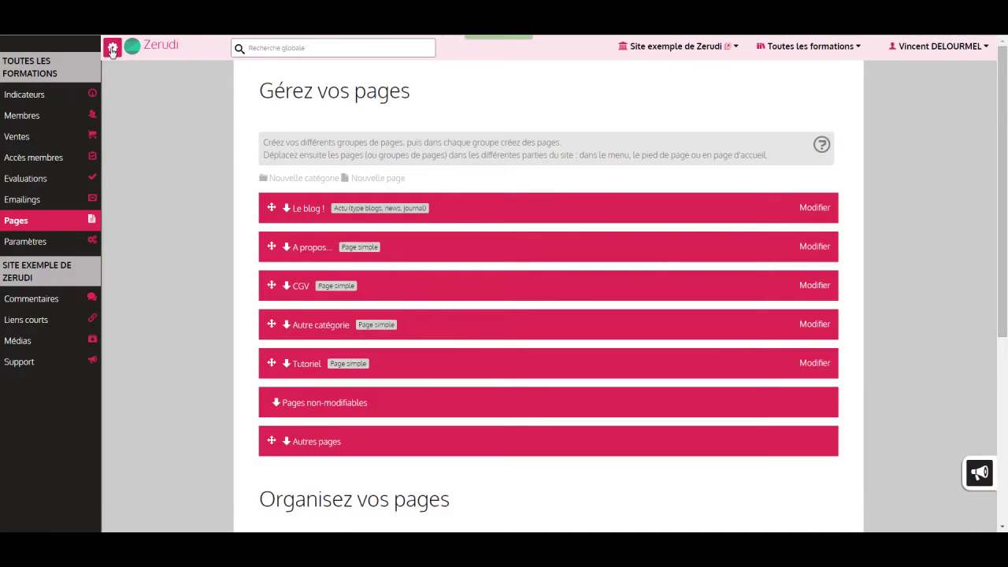
pyautogui.scroll(-1, 138, 197)
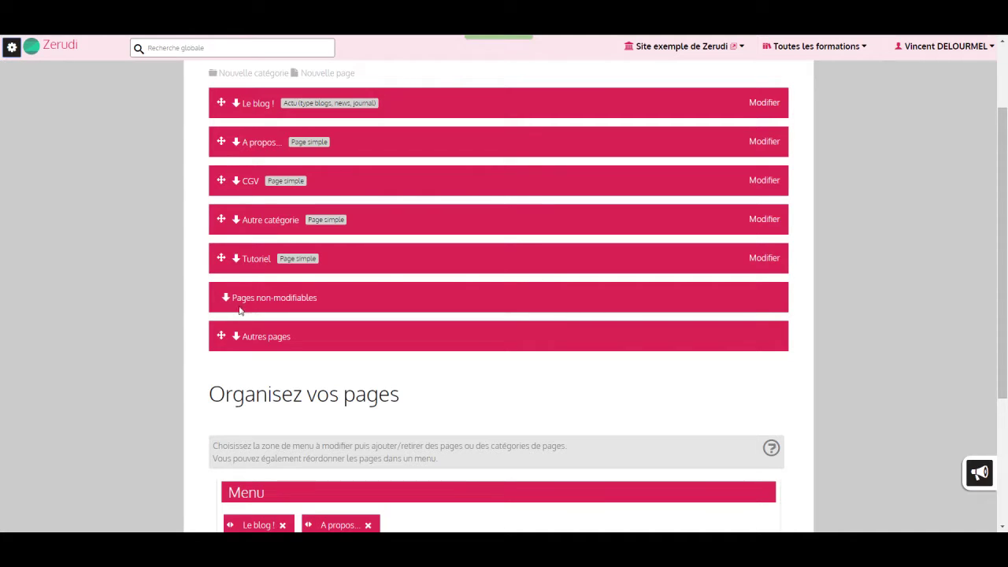
pyautogui.click(236, 103)
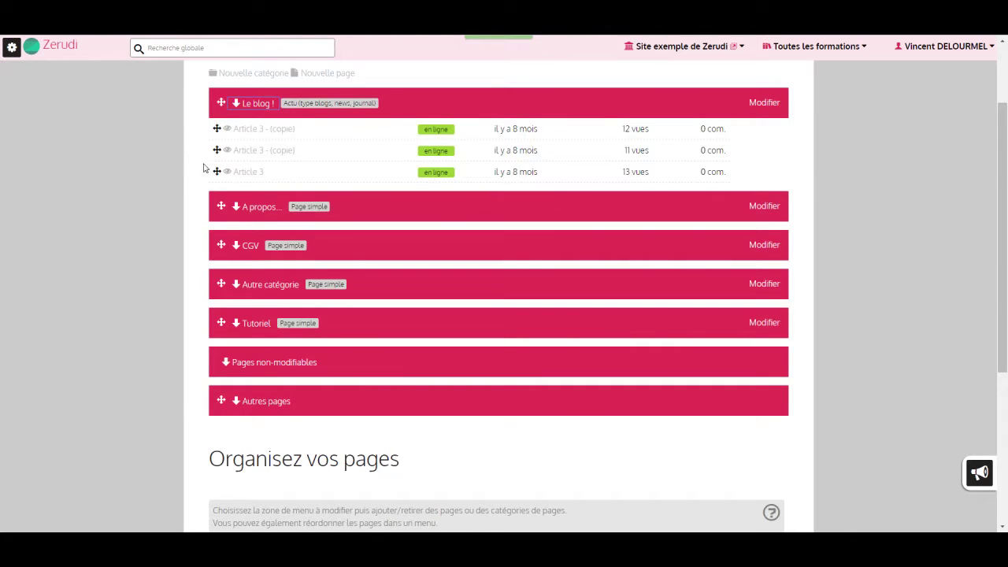
pyautogui.moveTo(217, 172); pyautogui.dragTo(397, 338)
# View the public site, open Article 3 from its menu and look through the article.
pyautogui.click(734, 47)
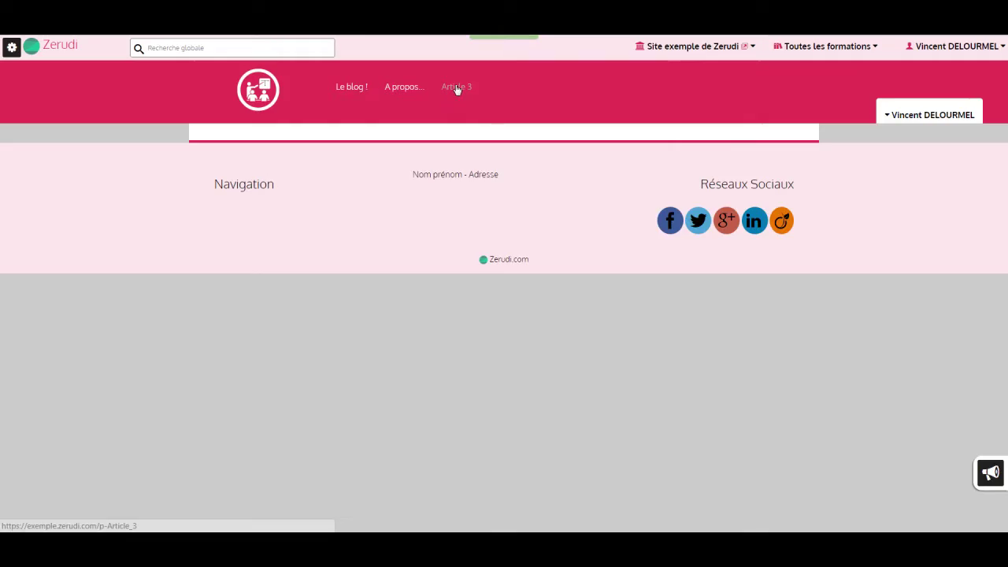
pyautogui.click(457, 89)
pyautogui.scroll(-7, 250, 278)
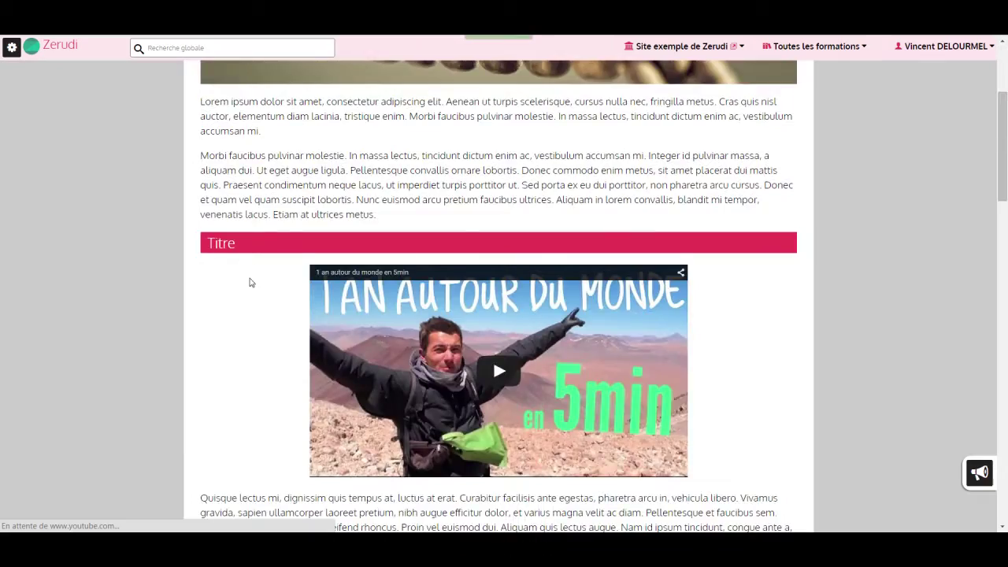
# Finish looking through Article 3, then return to the page management and remove Article 3 from the Menu zone.
pyautogui.scroll(-8, 250, 278)
pyautogui.scroll(12, 250, 280)
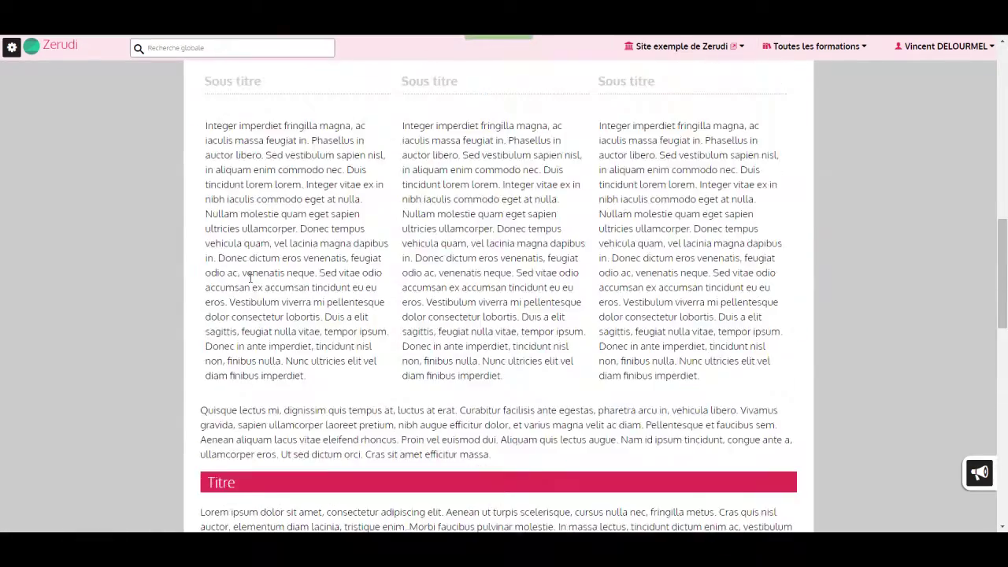
pyautogui.scroll(4, 250, 282)
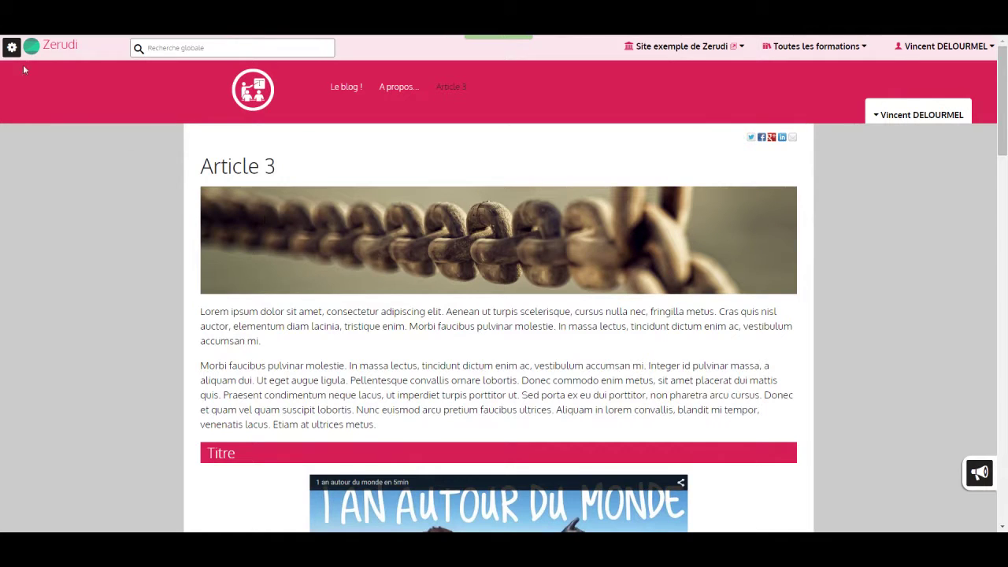
pyautogui.click(11, 47)
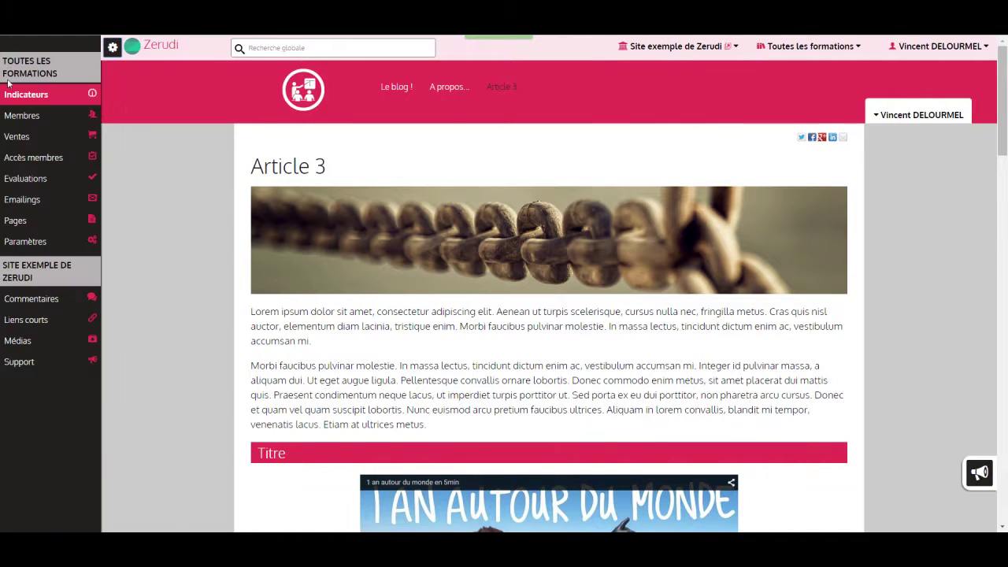
pyautogui.click(18, 222)
pyautogui.scroll(-3, 219, 233)
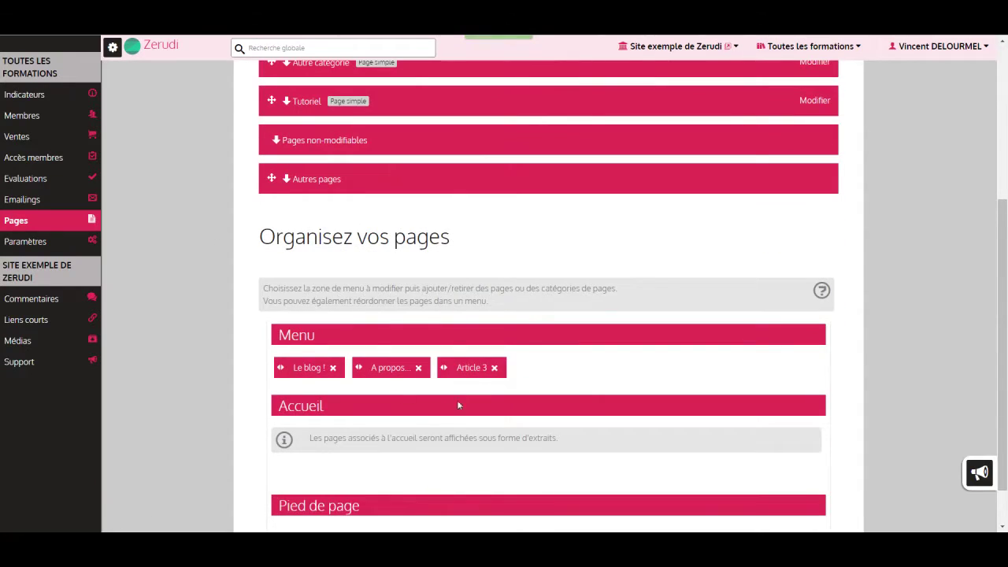
pyautogui.click(495, 368)
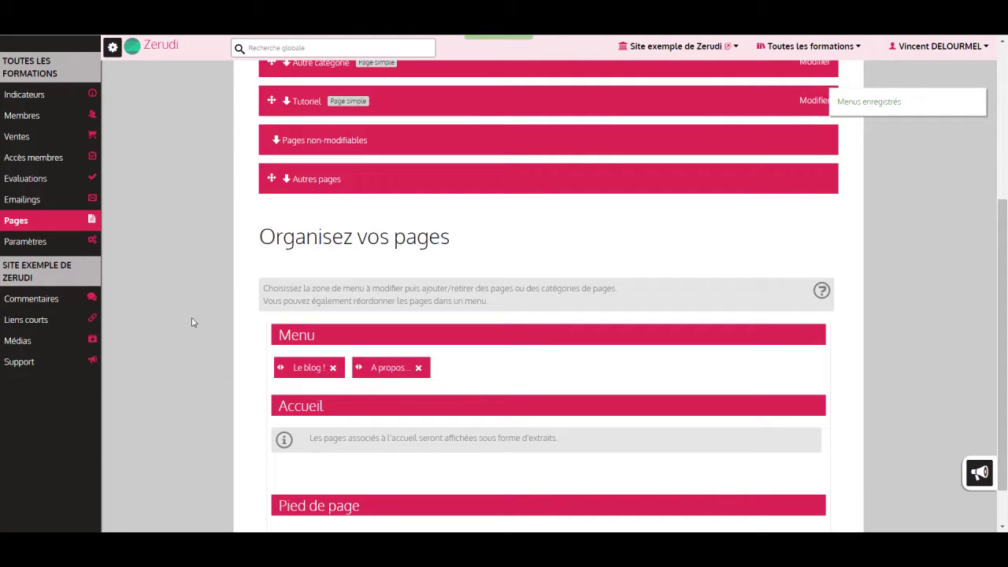
# Add the Bienvenue page from Autres pages to the Accueil zone, followed by the Le blog ! category.
pyautogui.click(287, 181)
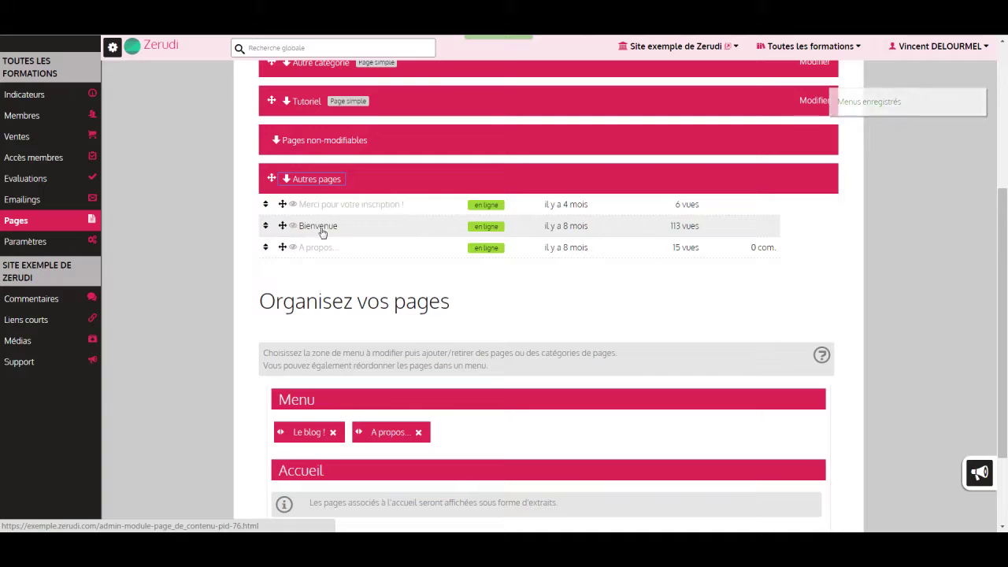
pyautogui.scroll(-2, 202, 213)
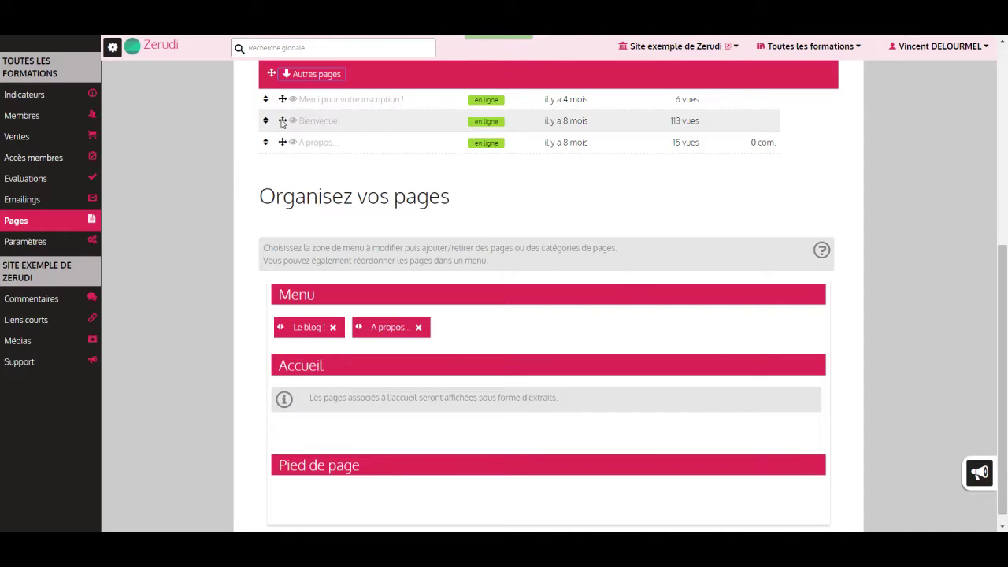
pyautogui.moveTo(282, 122); pyautogui.dragTo(298, 432)
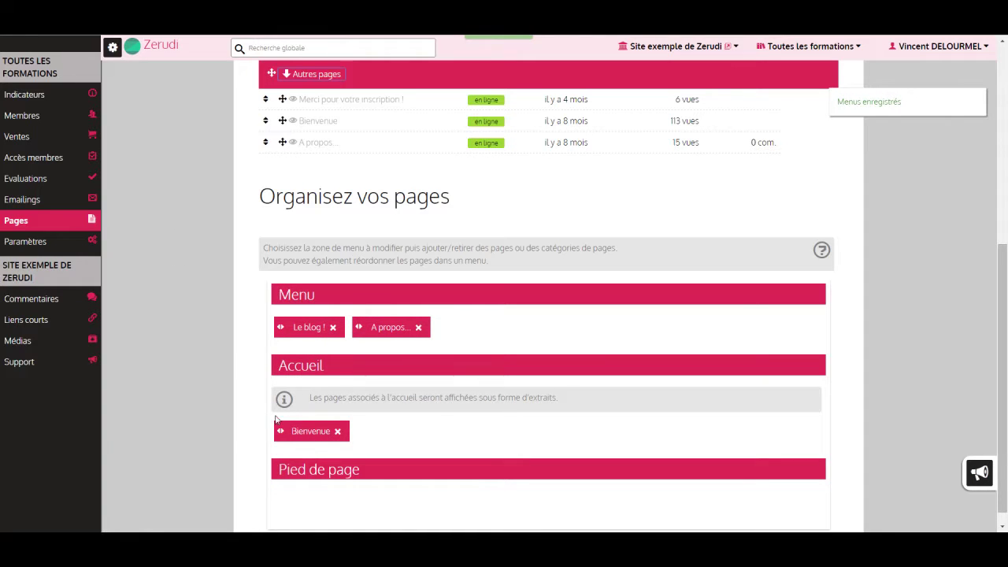
pyautogui.scroll(5, 212, 304)
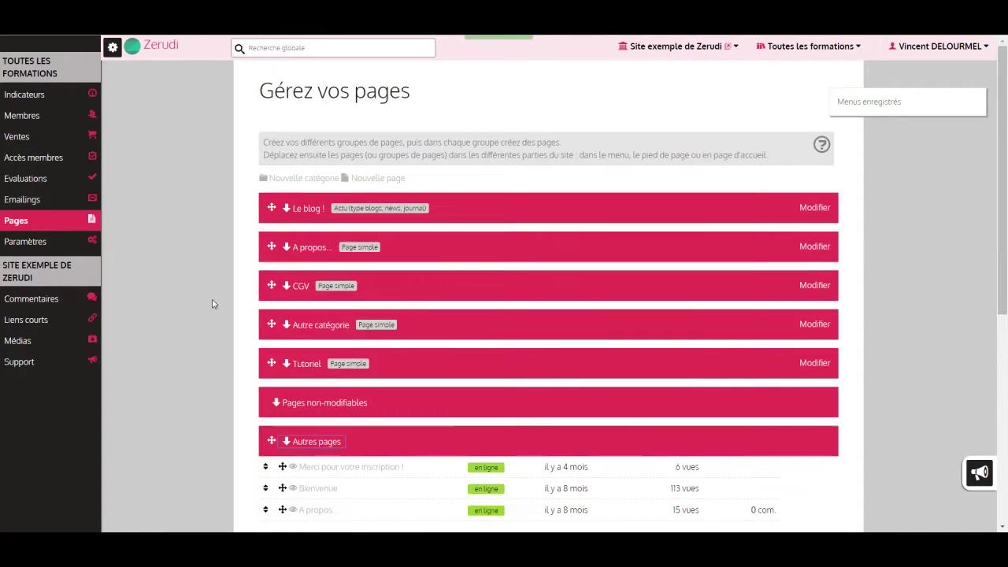
pyautogui.moveTo(271, 208); pyautogui.dragTo(371, 414)
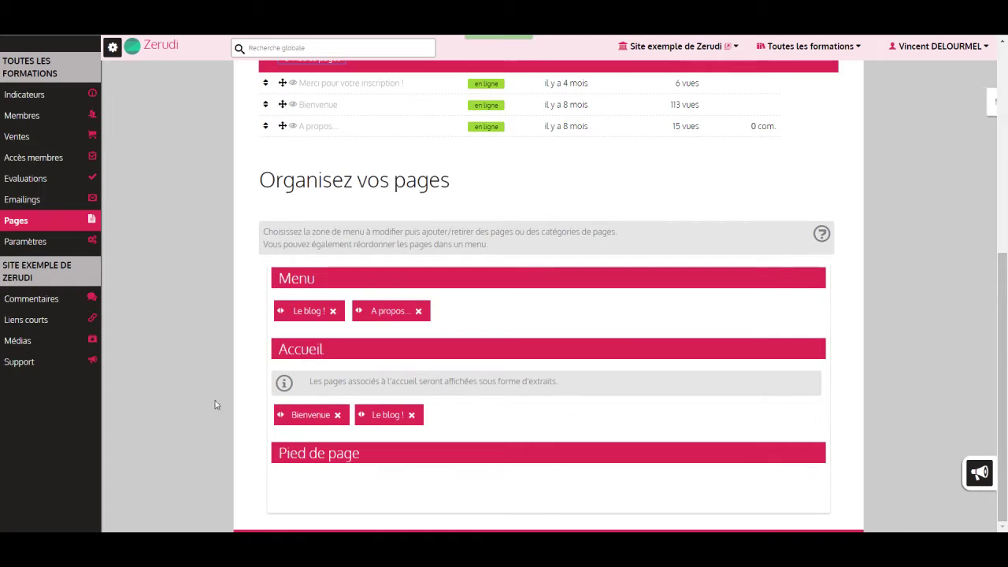
# View the public home page of Site exemple de Zerudi without the admin sidebar and look through its welcome content and blog extracts.
pyautogui.scroll(2, 199, 381)
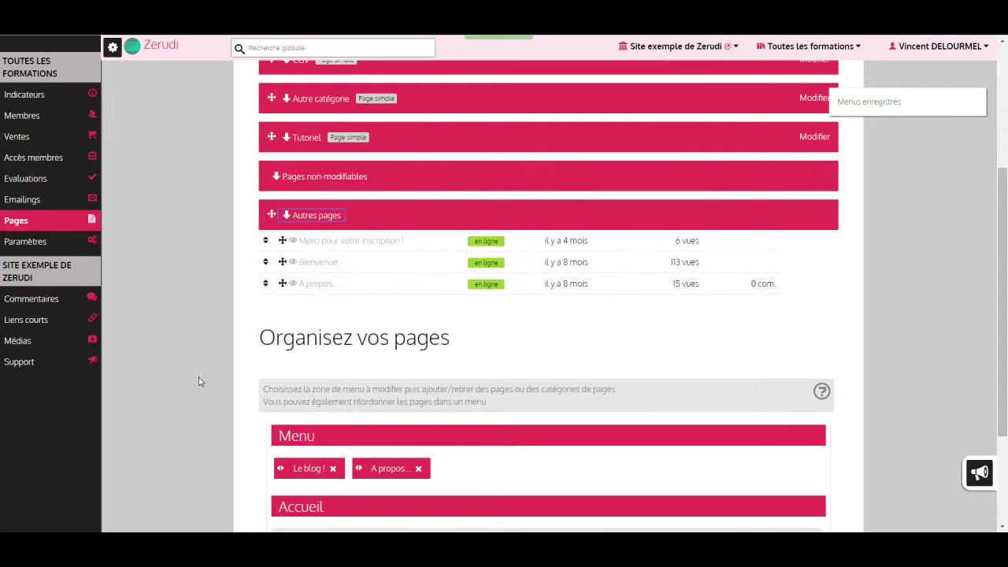
pyautogui.scroll(3, 200, 381)
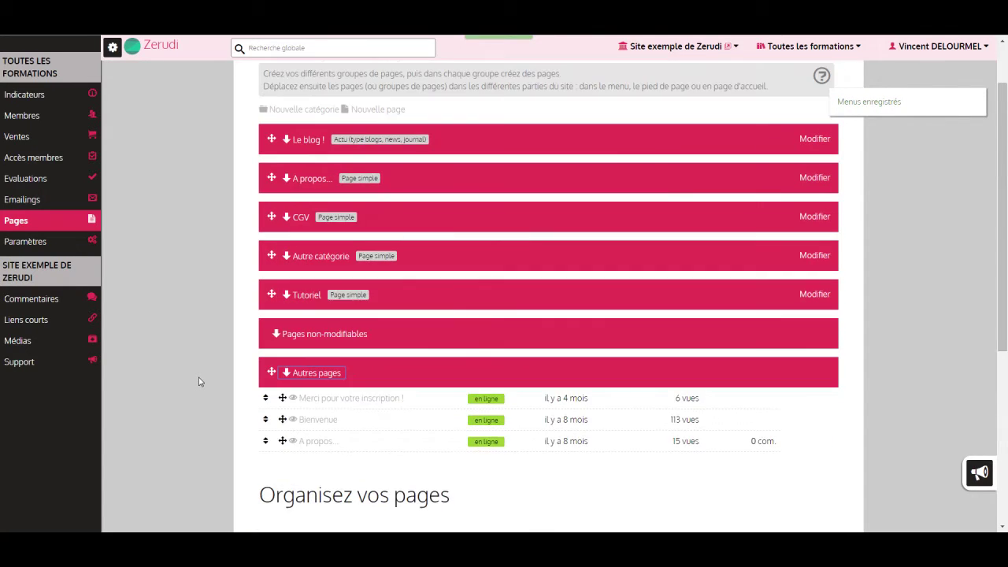
pyautogui.click(736, 46)
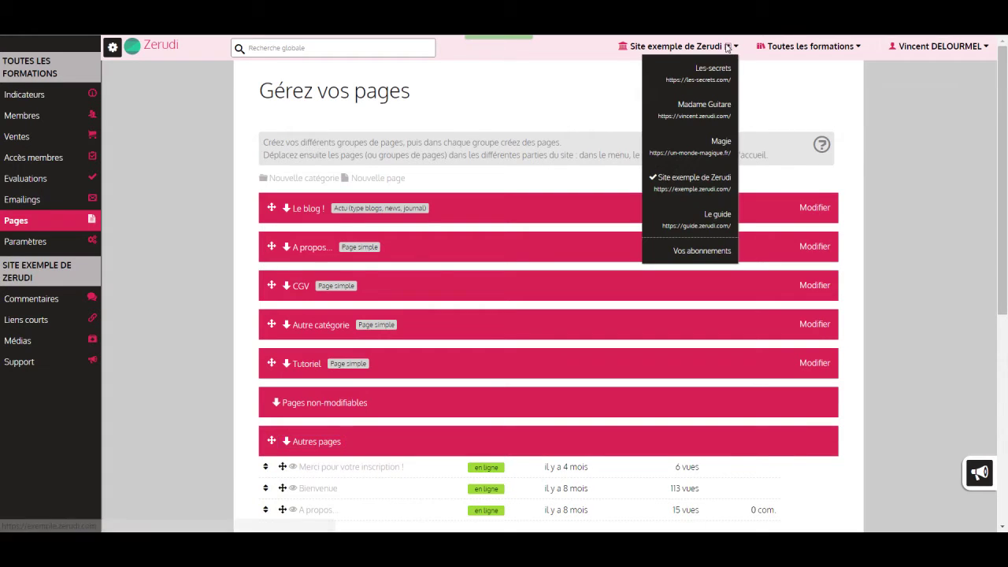
pyautogui.click(693, 175)
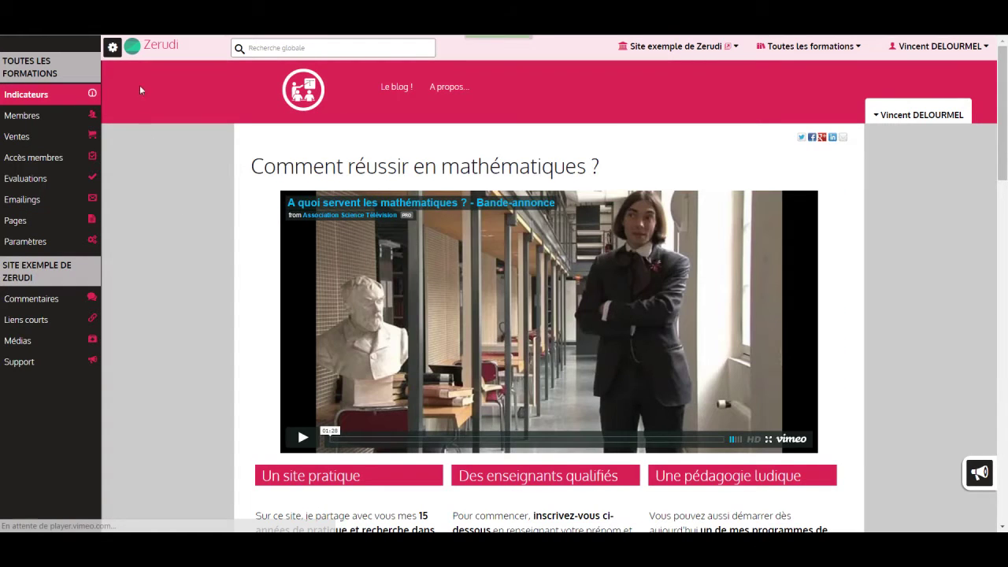
pyautogui.click(113, 48)
pyautogui.scroll(-8, 130, 231)
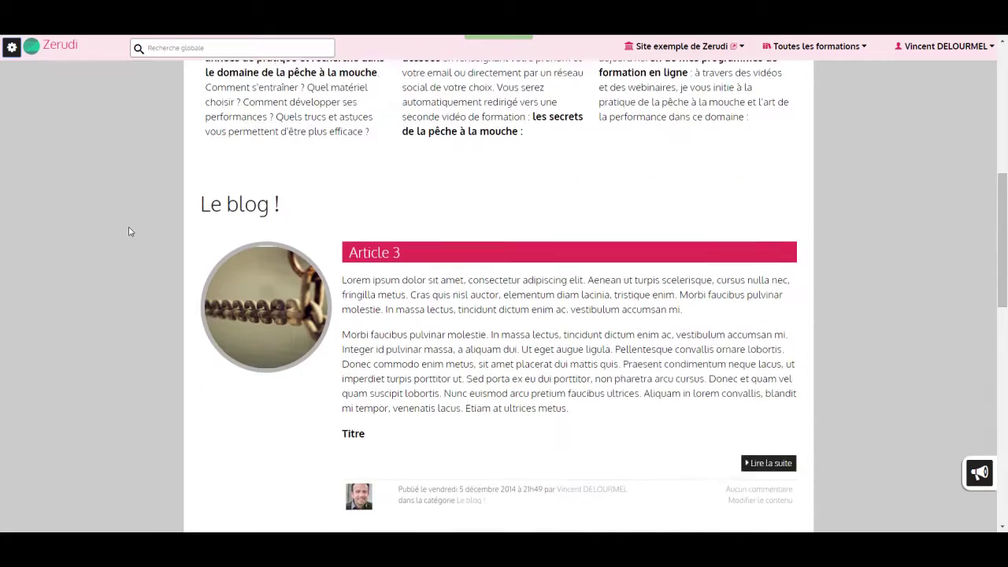
pyautogui.scroll(3, 128, 236)
pyautogui.scroll(5, 126, 275)
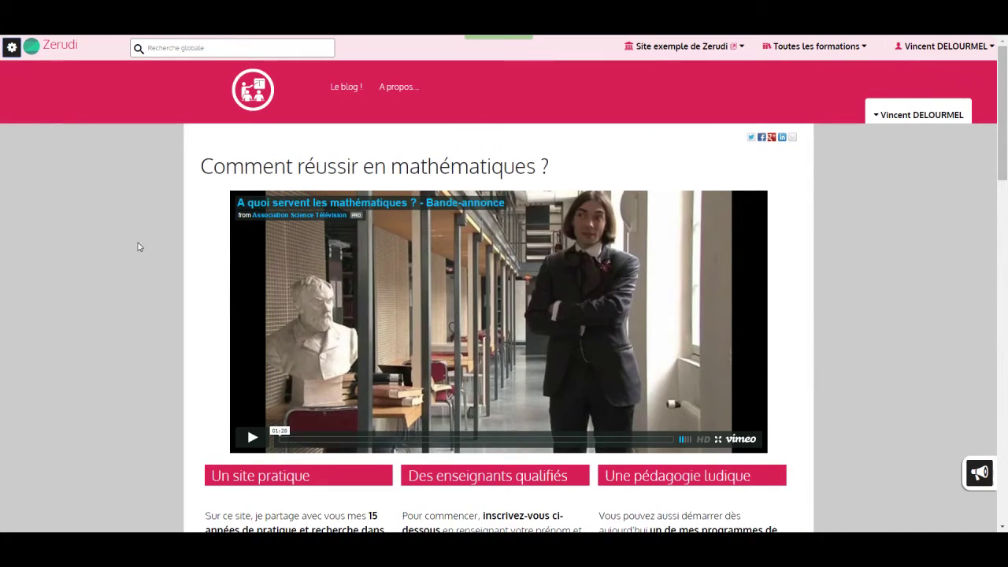